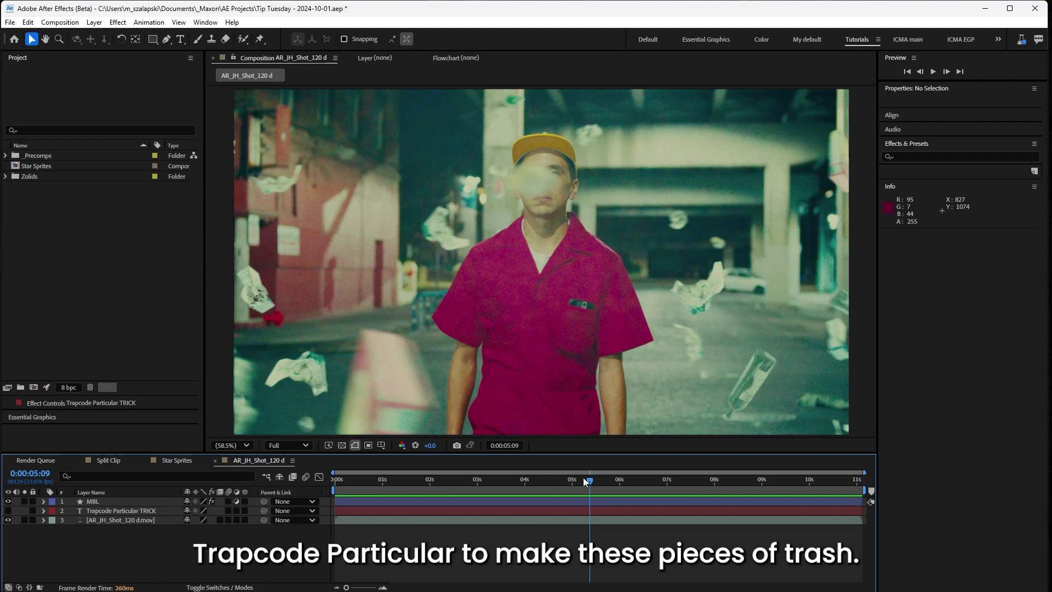
Scrub back and forth through the trash particle animation to preview it
drag(586, 482, 643, 465)
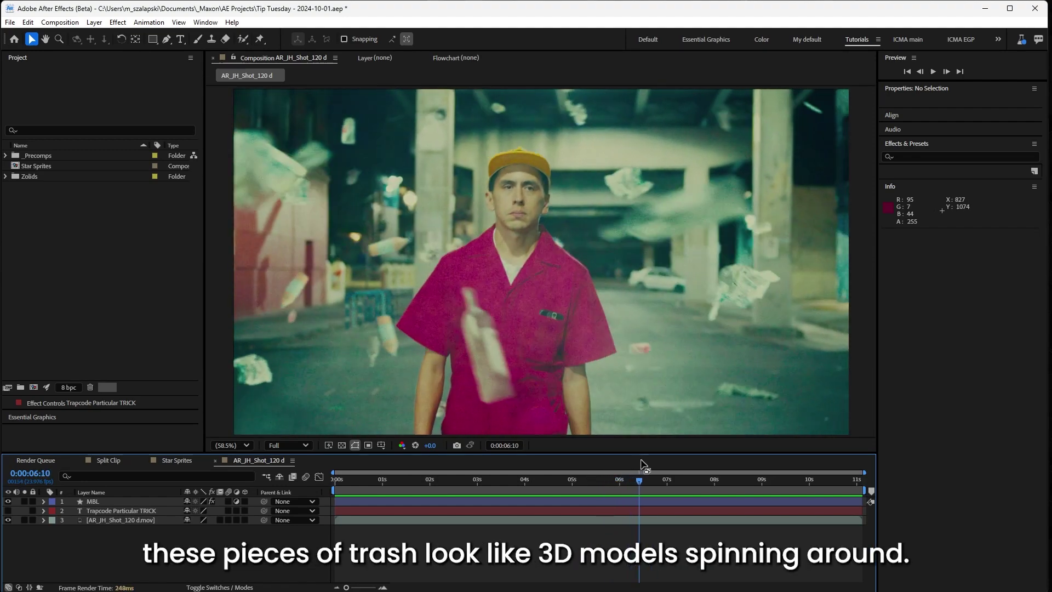
mouse_move(639, 472)
mouse_down()
mouse_move(665, 471)
mouse_move(626, 464)
mouse_move(665, 452)
mouse_move(655, 453)
mouse_up()
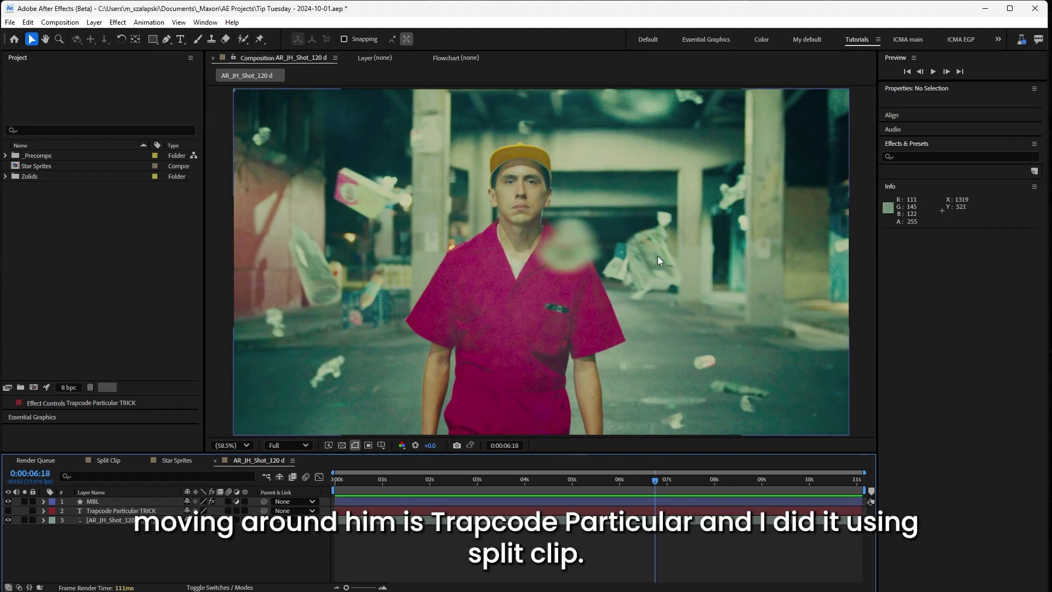
mouse_move(657, 481)
mouse_down()
mouse_move(670, 482)
mouse_move(608, 481)
mouse_up()
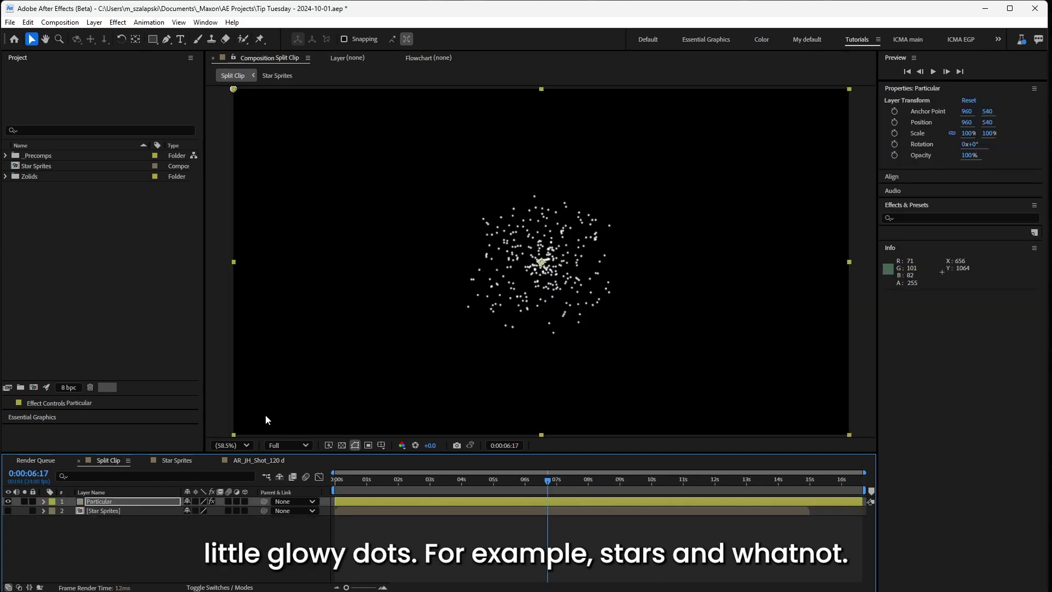
Switch to Star Sprites, rewind, and scrub through each of its five star shapes
click(176, 461)
click(494, 485)
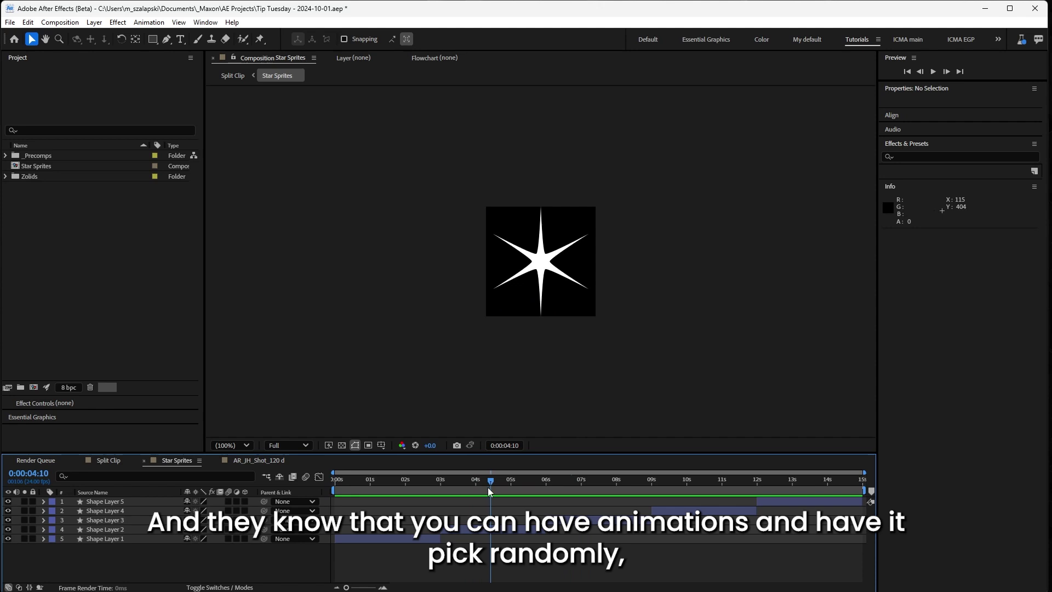
drag(487, 487, 255, 499)
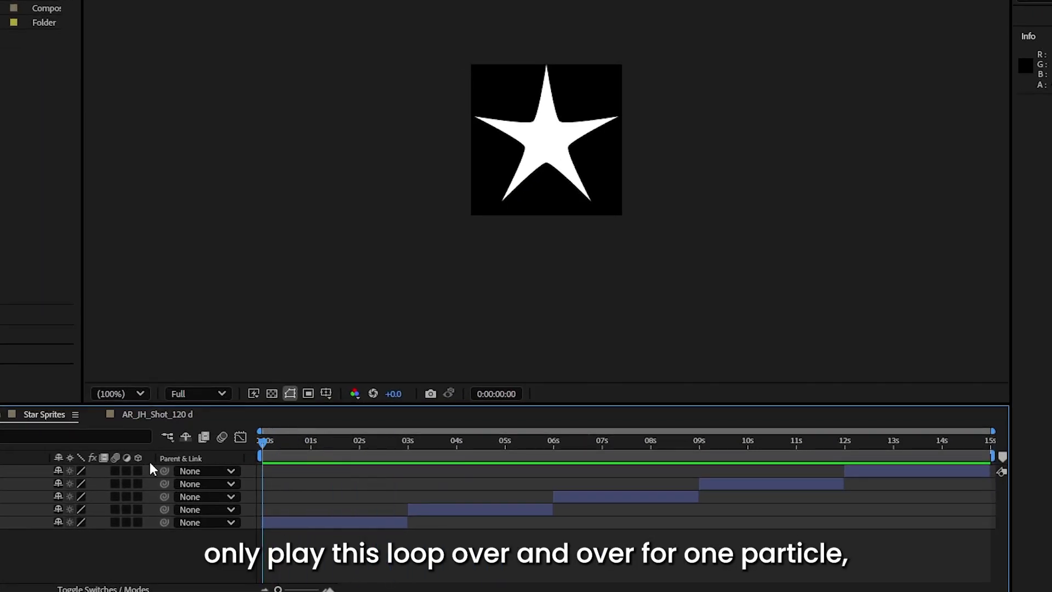
mouse_move(263, 448)
mouse_down()
mouse_move(363, 462)
mouse_move(755, 459)
mouse_up()
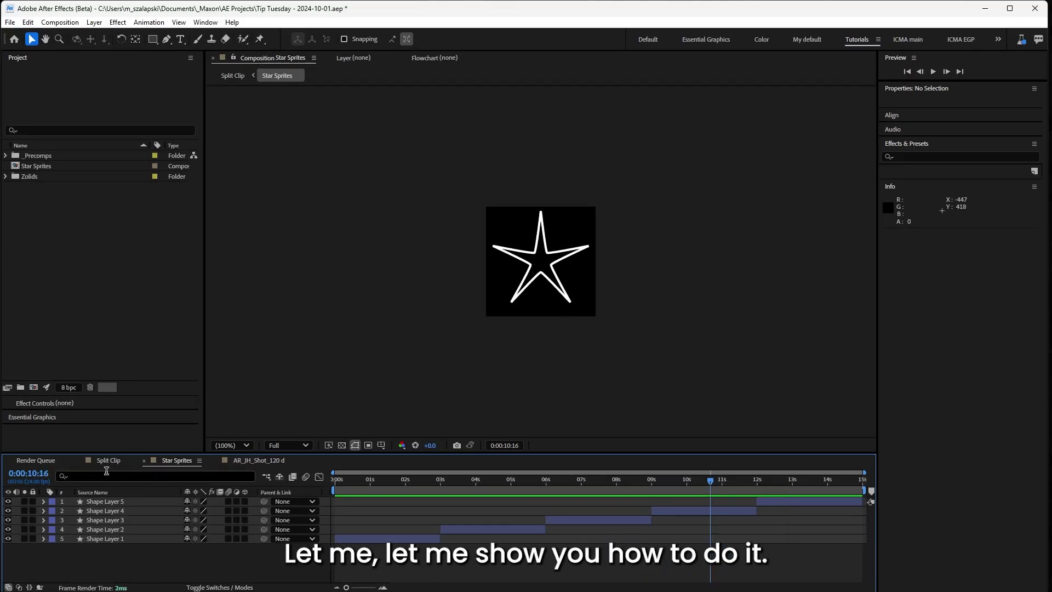
In Split Clip, raise Particular's particle size to 49 and edit Particles/sec
click(108, 460)
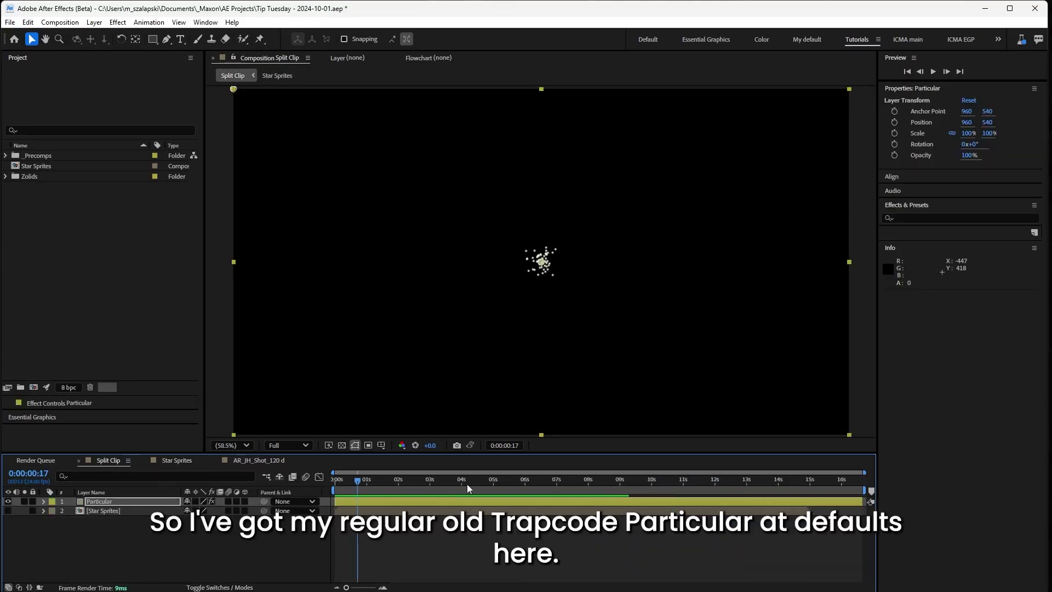
drag(347, 482, 524, 480)
click(34, 403)
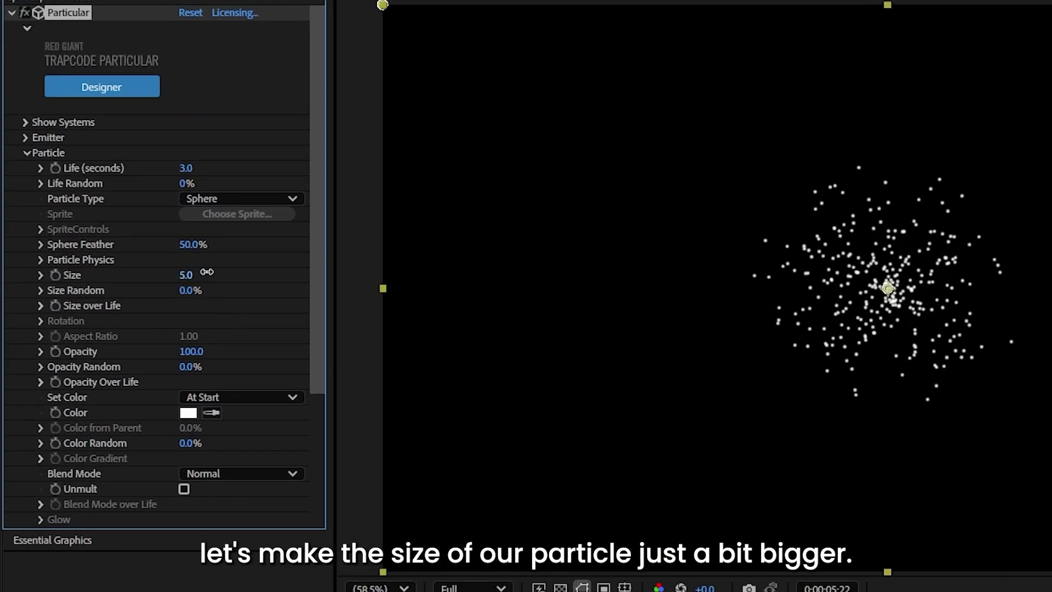
drag(232, 266, 254, 266)
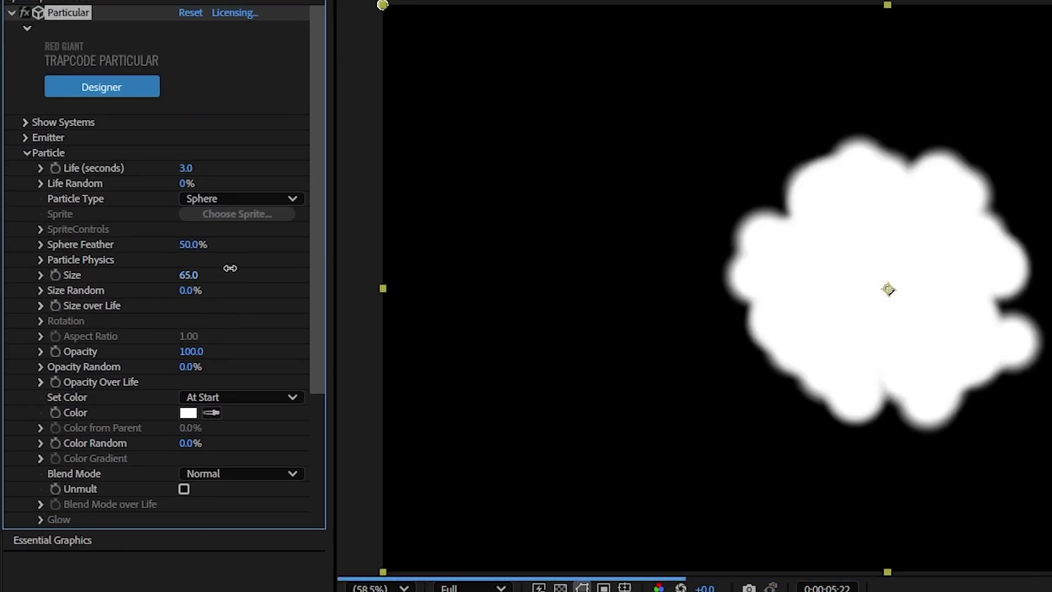
click(188, 182)
text(10)
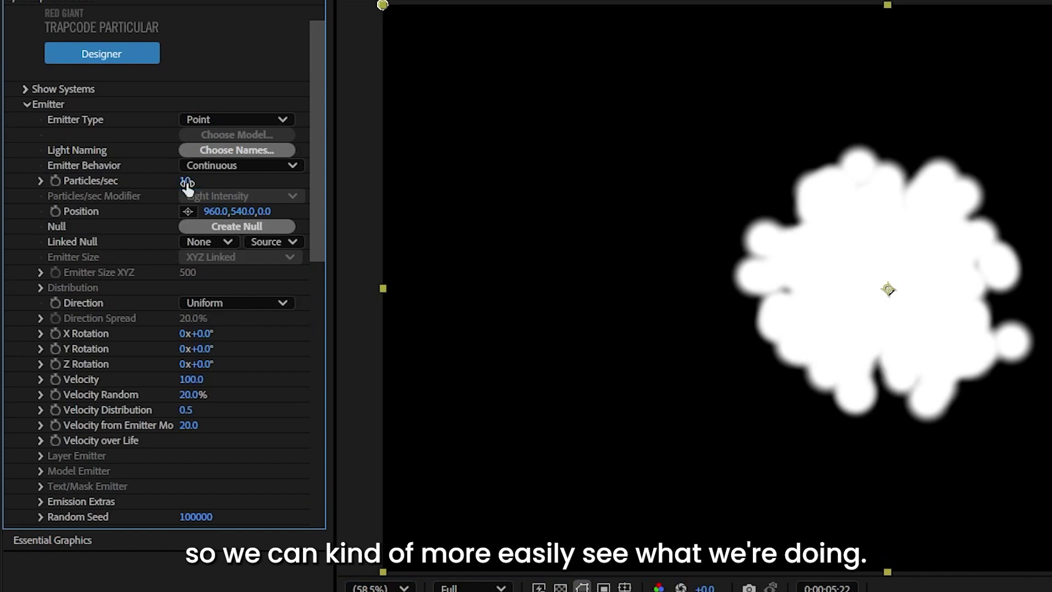
Collapse the Emitter settings and set Particle Type to Sprite
click(26, 104)
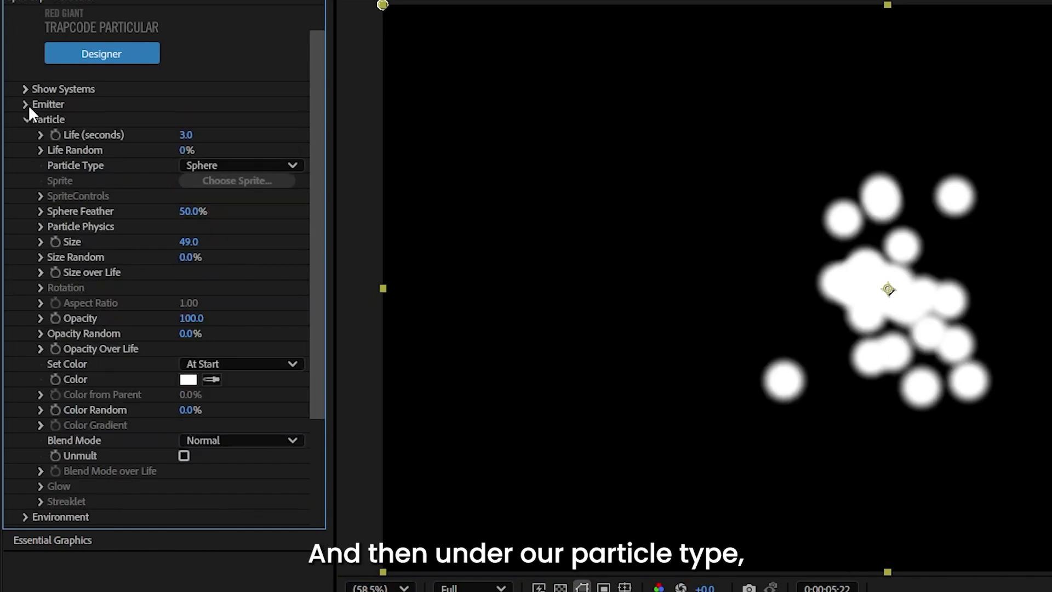
click(212, 166)
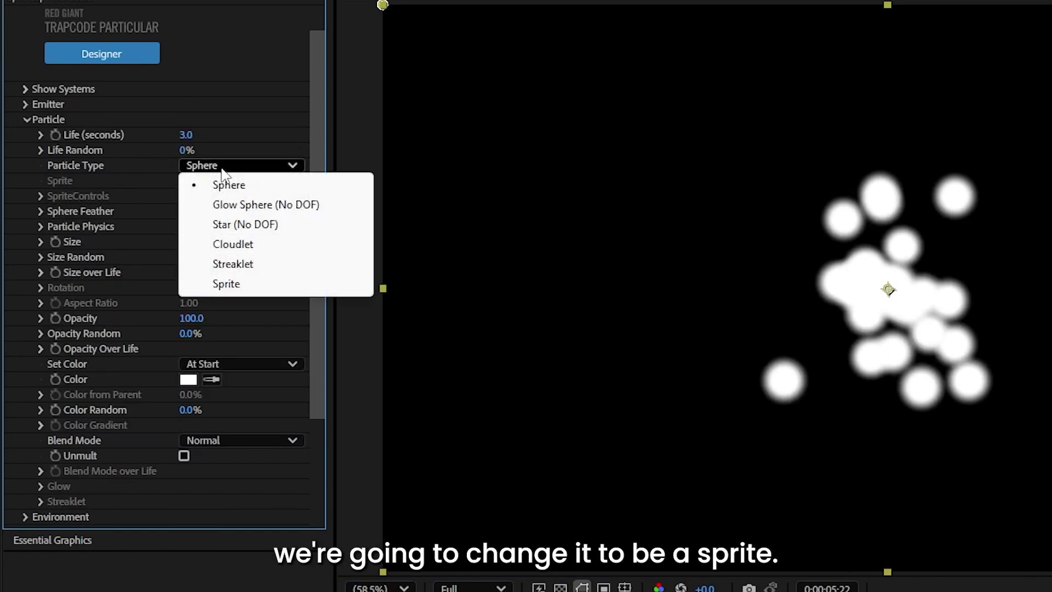
click(239, 287)
Use the Star Sprites layer as the sprite, with Split Clip - Loop time sampling
click(42, 197)
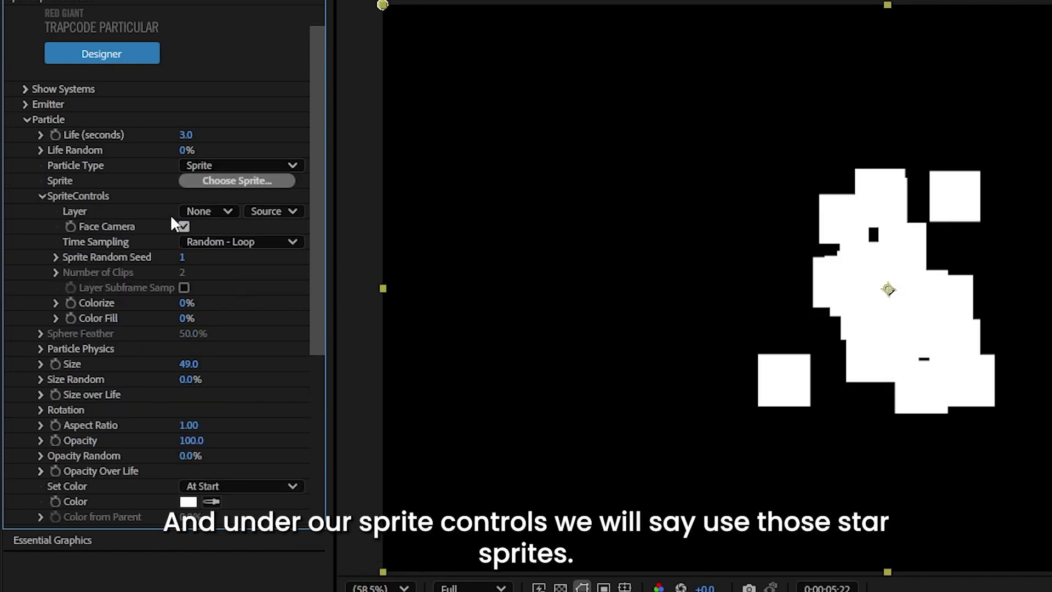
click(201, 215)
click(235, 277)
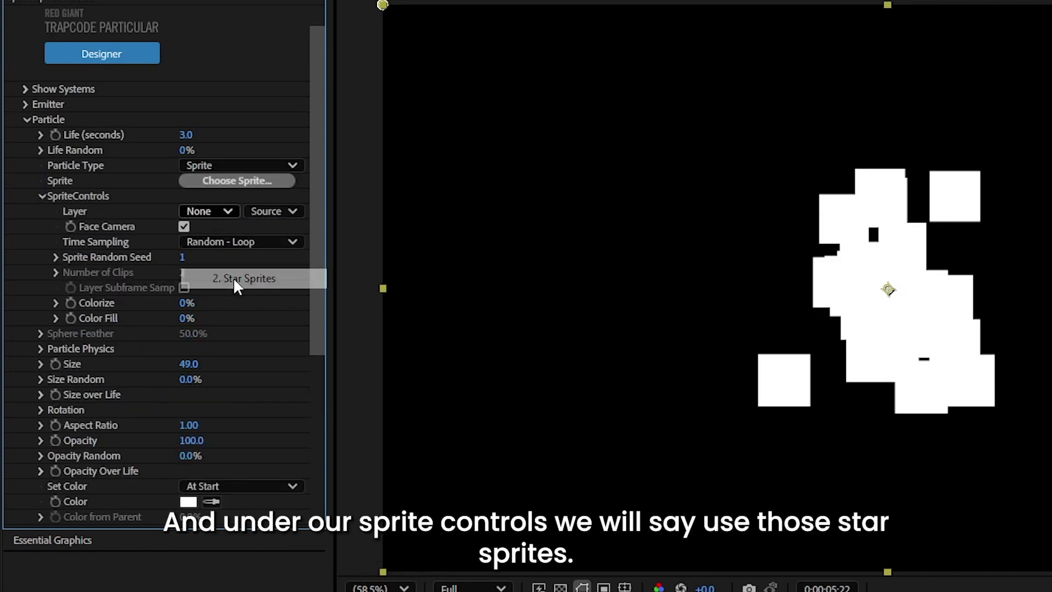
click(244, 245)
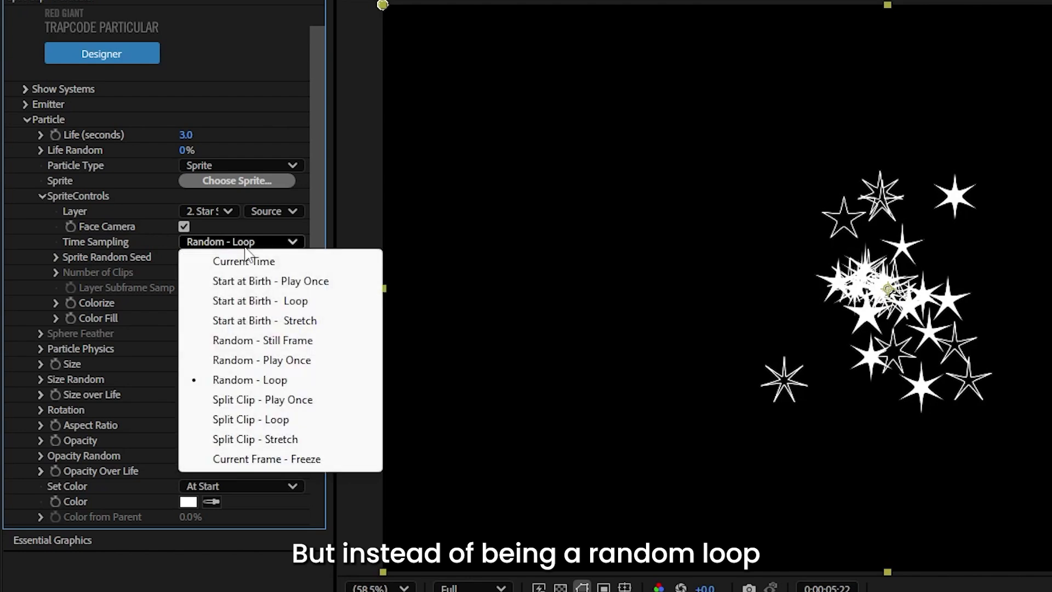
click(264, 420)
text(5)
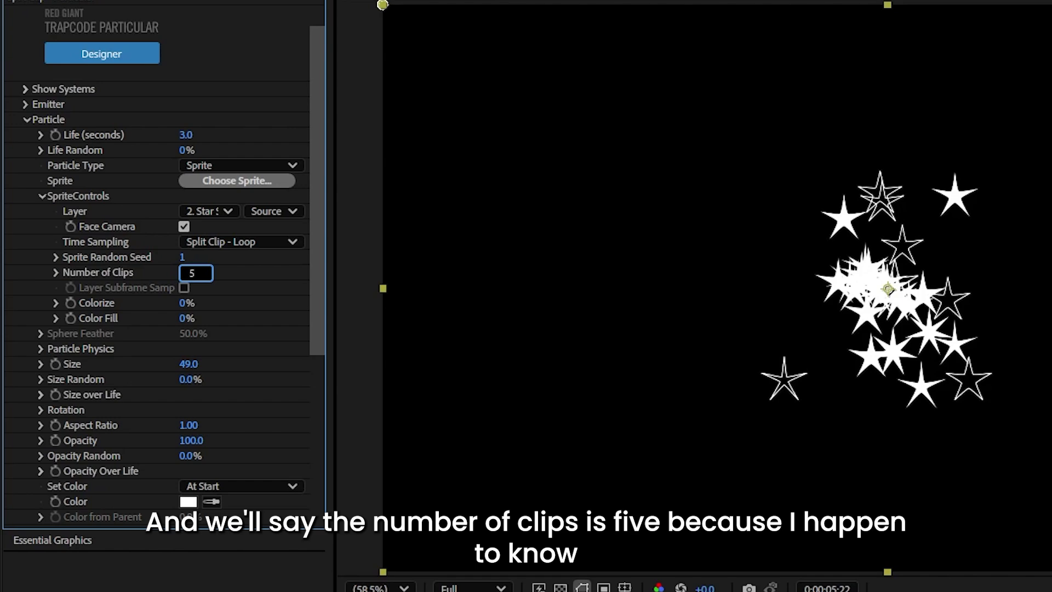
click(179, 460)
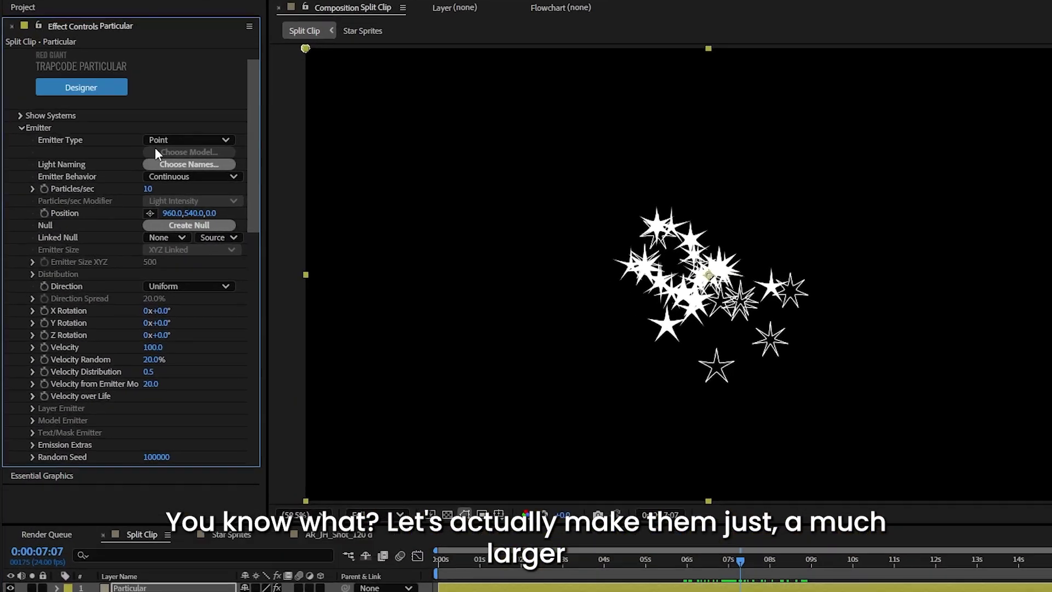
Switch Emitter Type to Box and enlarge its XYZ size to 734
click(157, 141)
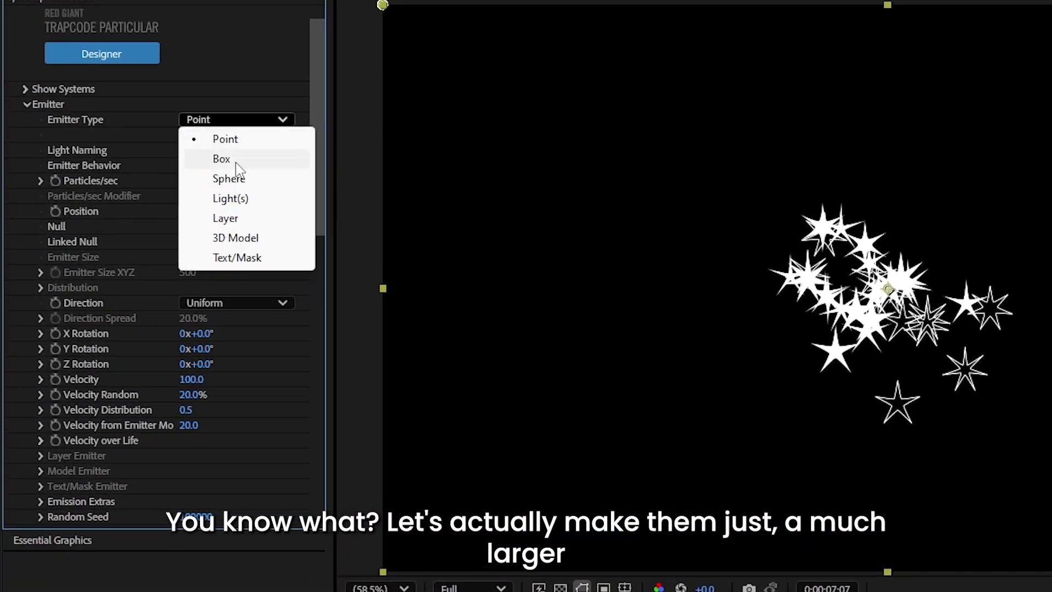
click(222, 159)
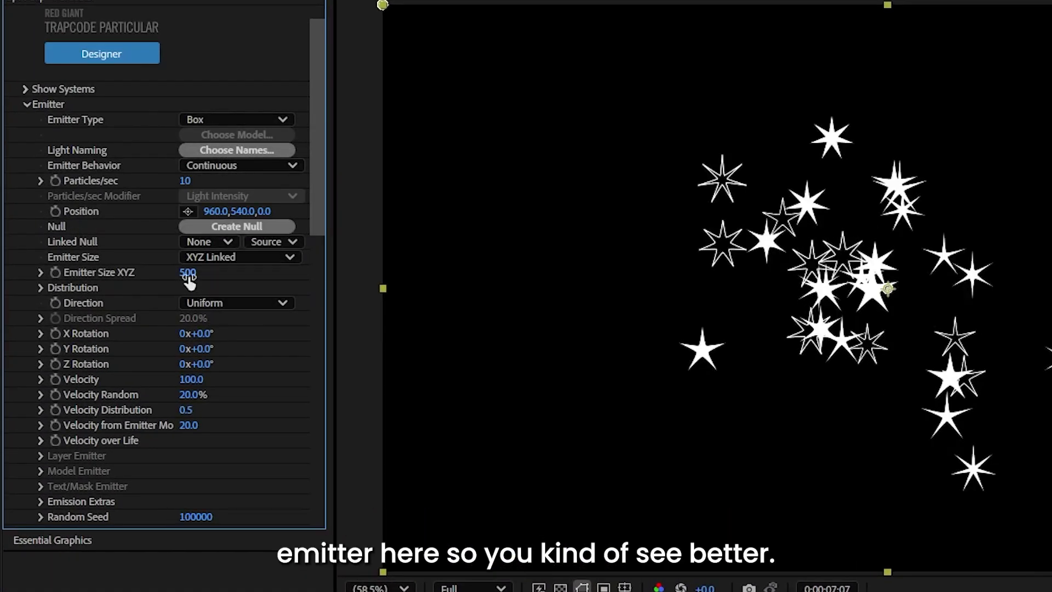
drag(236, 267, 496, 233)
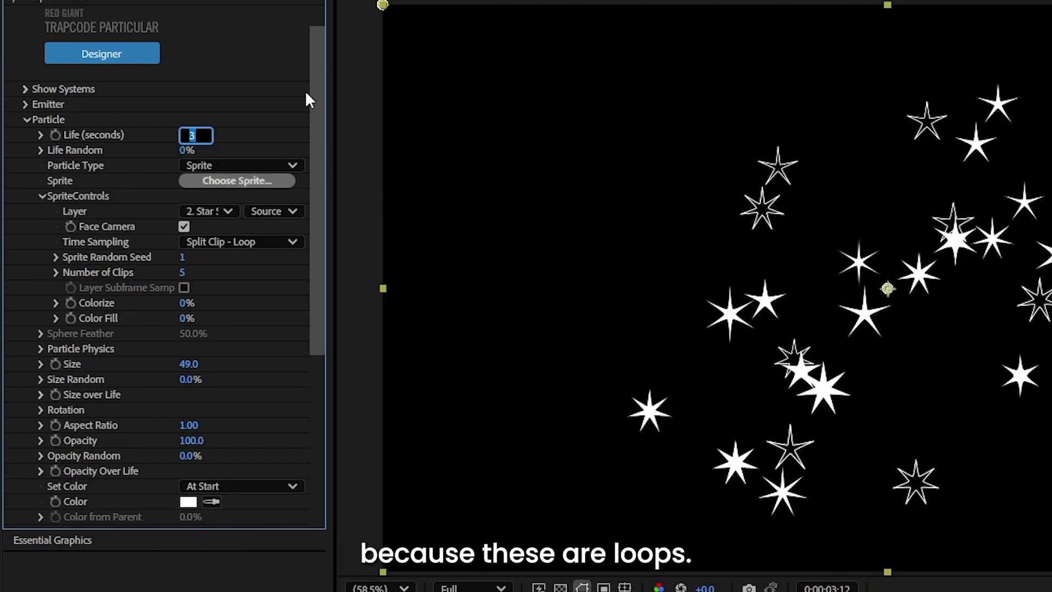
text(6)
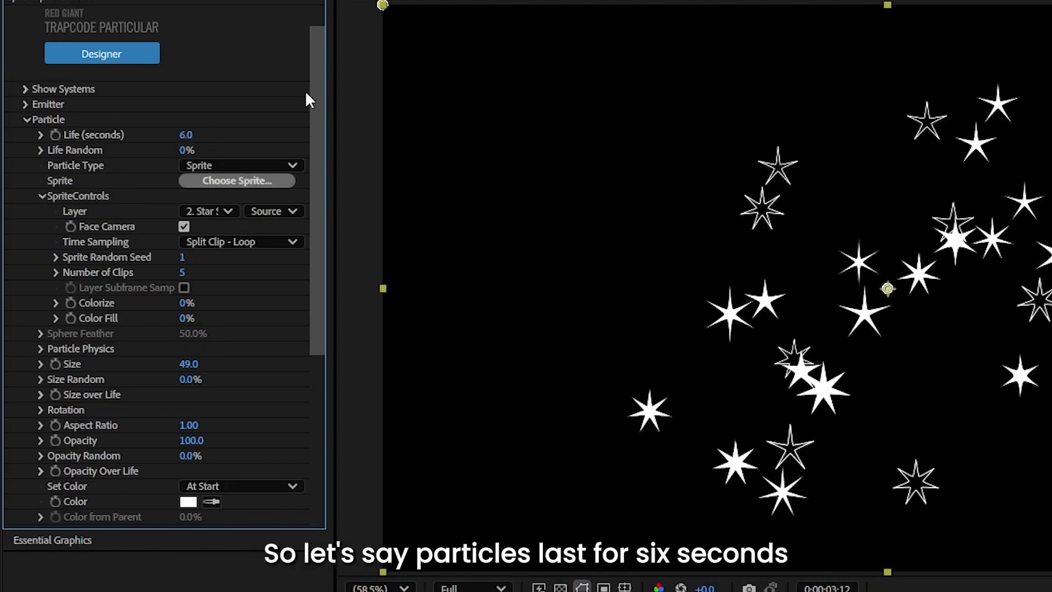
Apply the Bell Curve preset to the Size over Life curve
click(41, 395)
click(84, 505)
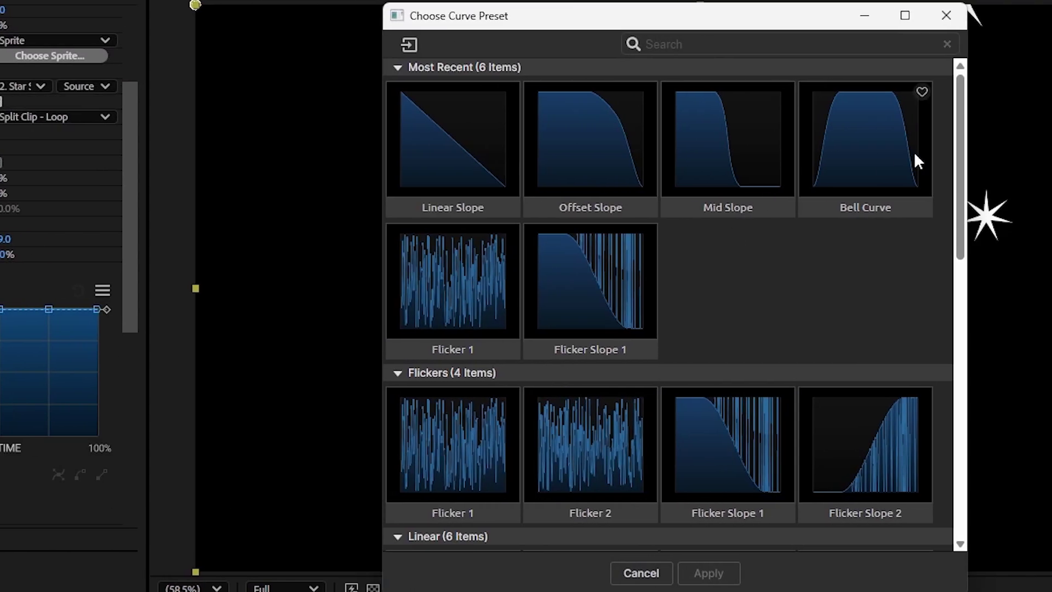
click(904, 198)
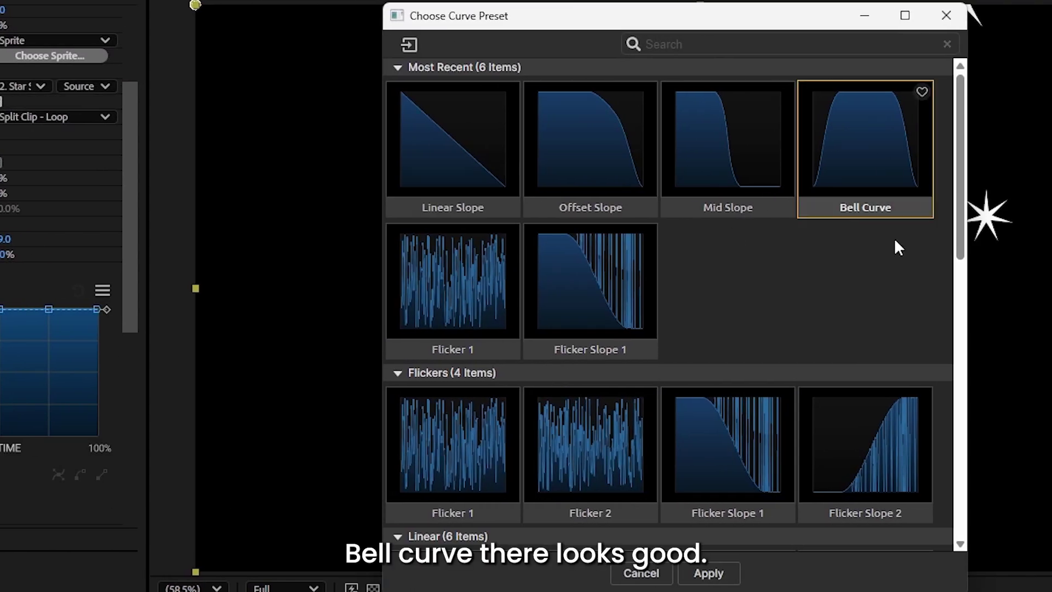
click(711, 574)
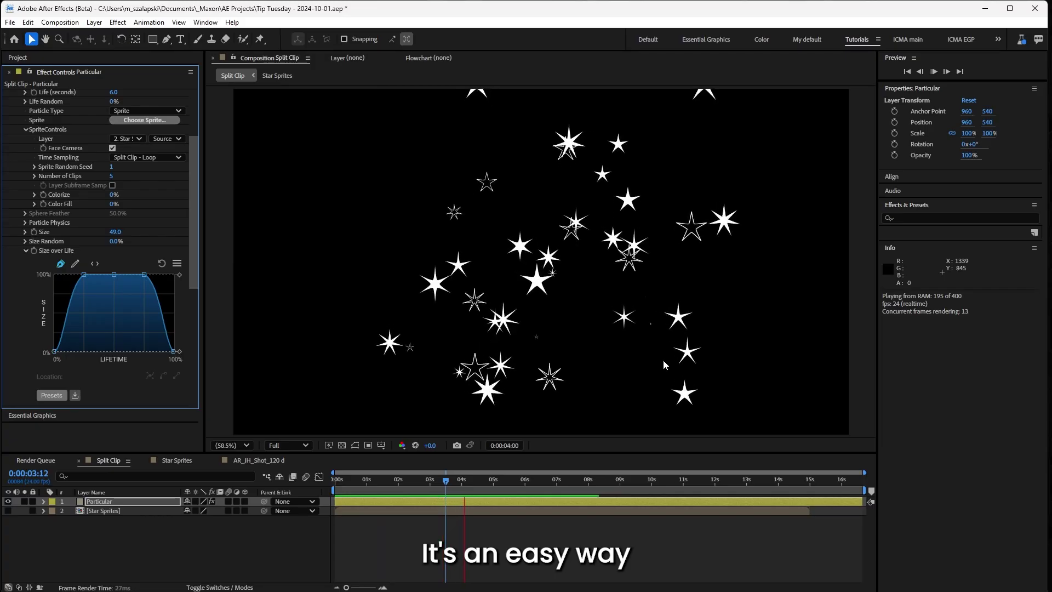